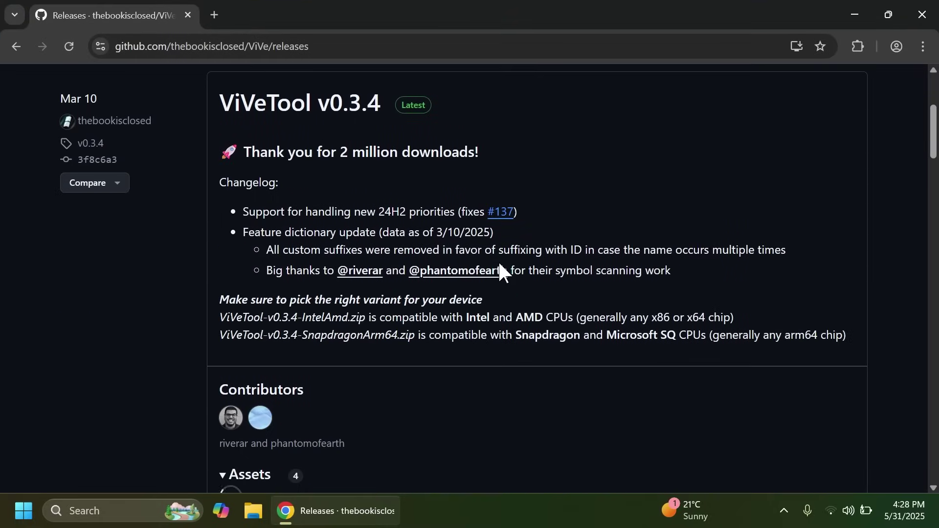
scroll(396, 219, down, 1)
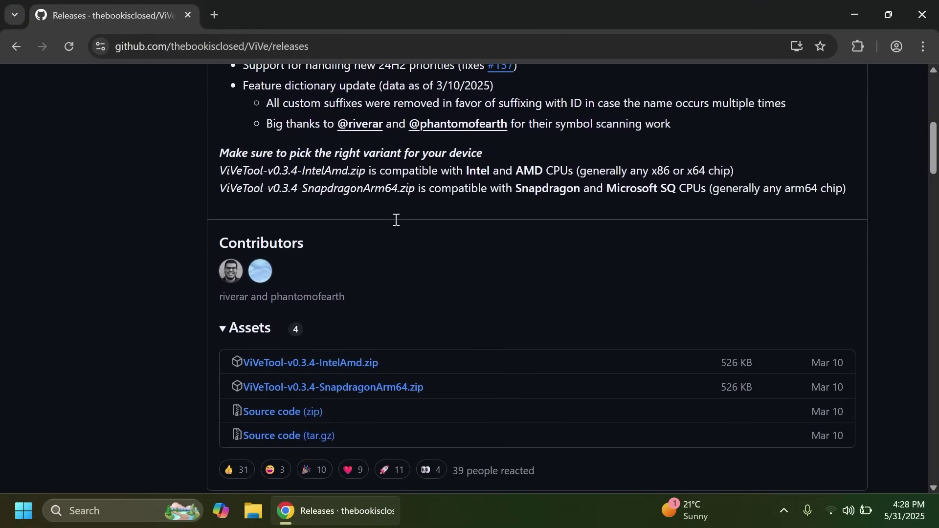
Step: Download the ViVeTool-v0.3.4-IntelAmd.zip release asset from GitHub and open the downloaded archive
click(356, 364)
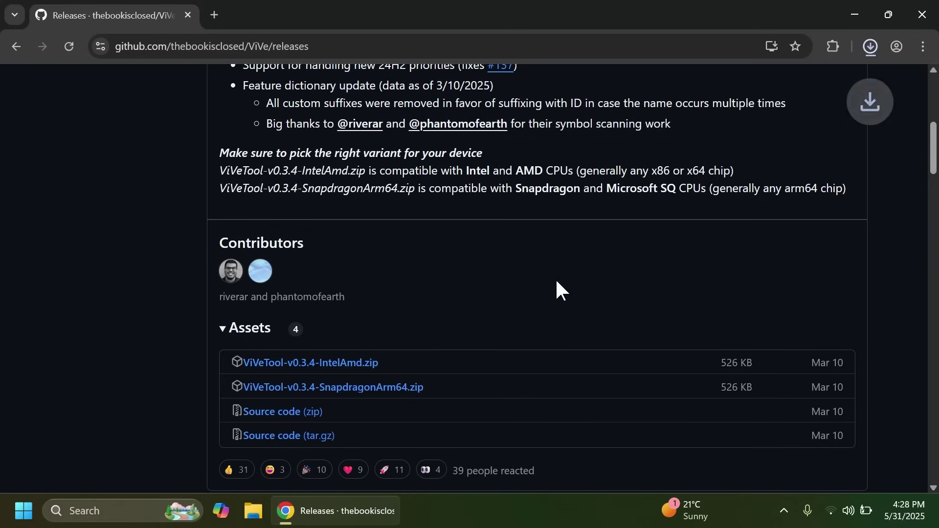
click(764, 80)
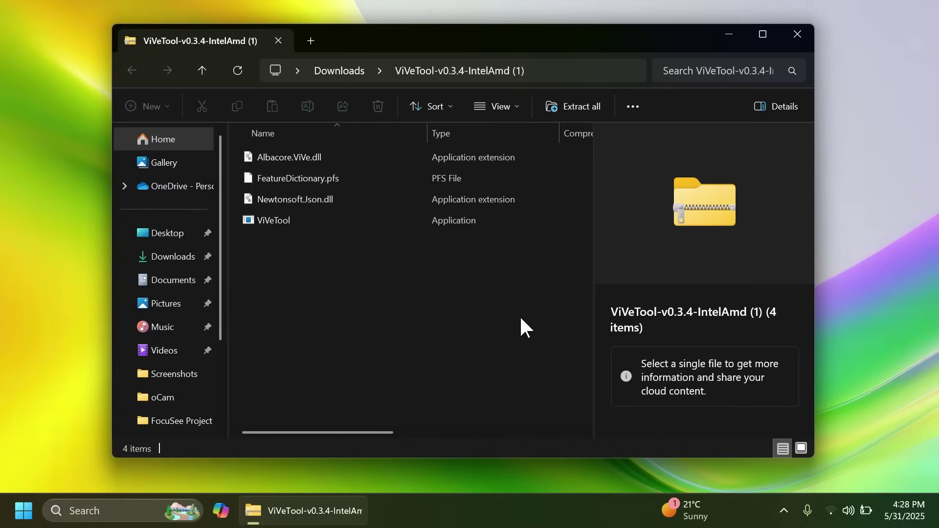
Step: Start Extract all and choose C:\hidden features as the extraction destination
click(580, 108)
click(624, 192)
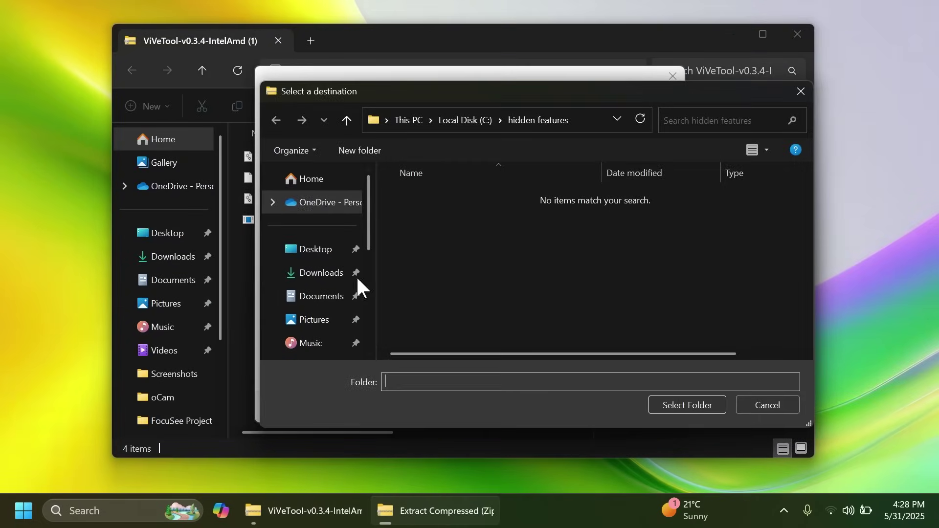
scroll(333, 313, down, 3)
click(323, 336)
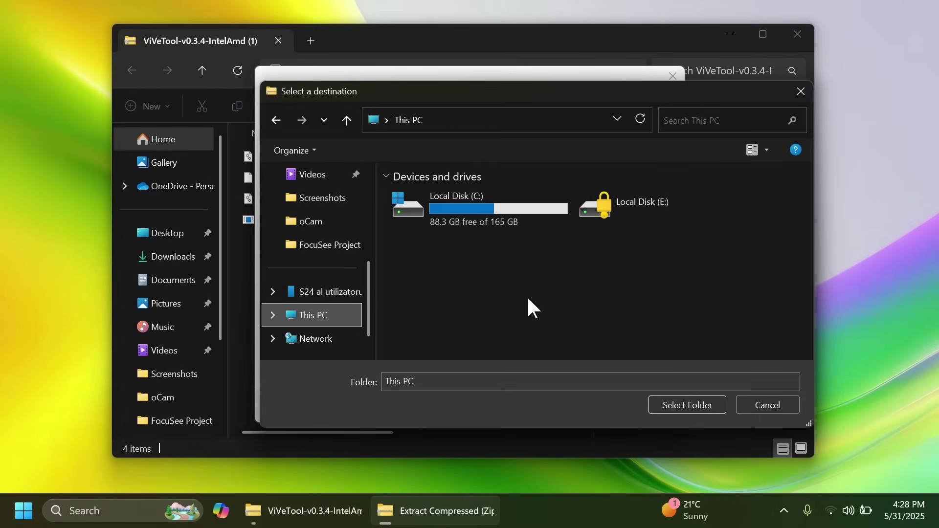
double_click(501, 218)
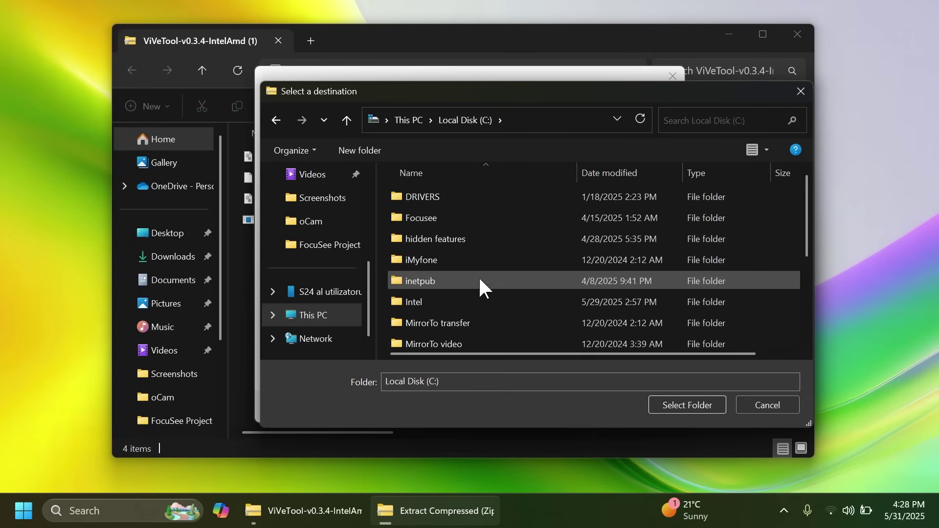
click(465, 240)
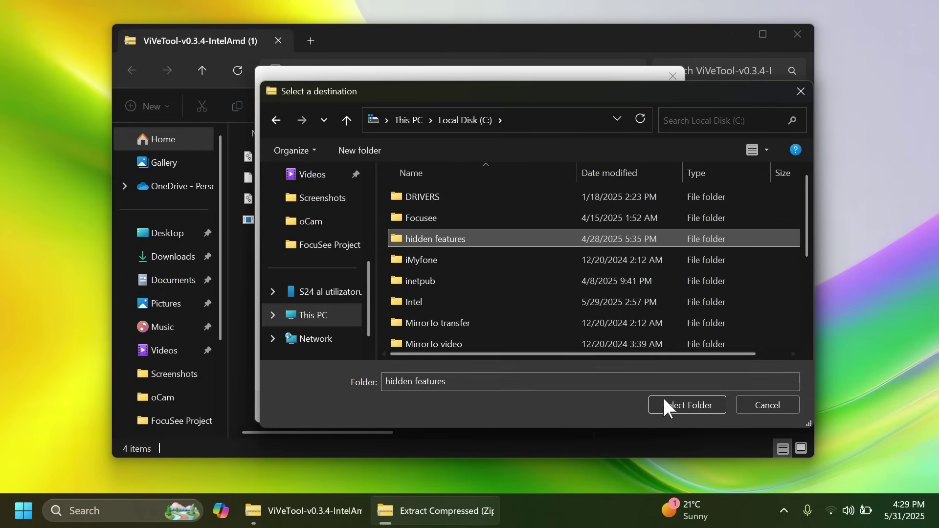
click(673, 405)
Step: Extract the ViVeTool files, replacing existing copies, and close both folder windows
click(453, 185)
key(ctrl+a)
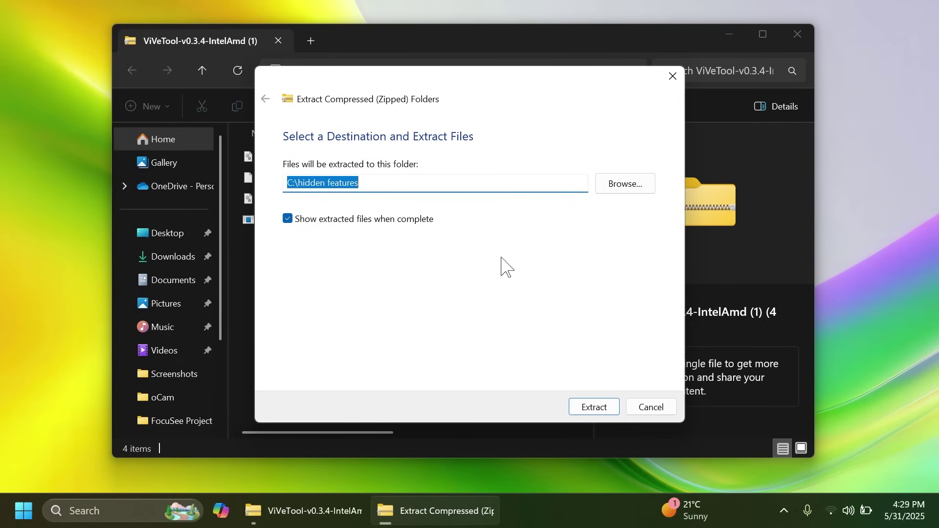
click(595, 408)
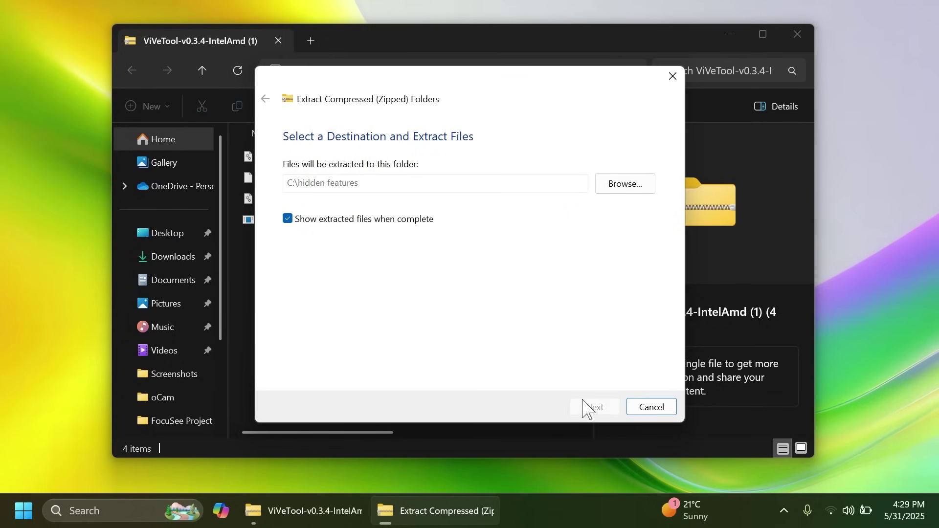
click(242, 206)
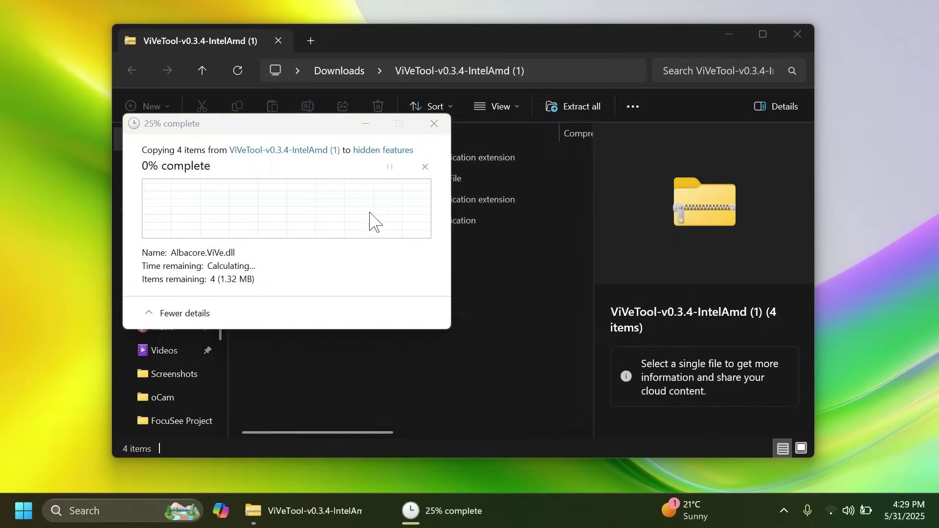
click(815, 52)
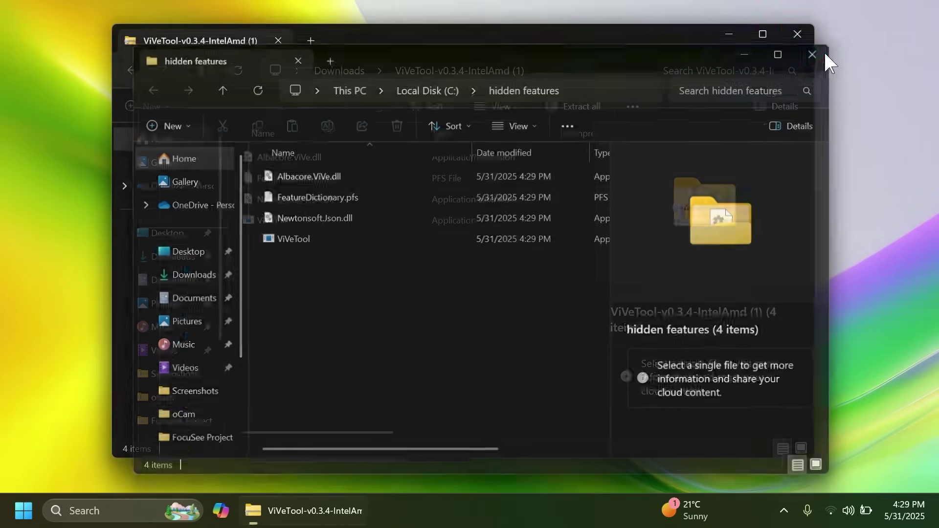
click(798, 34)
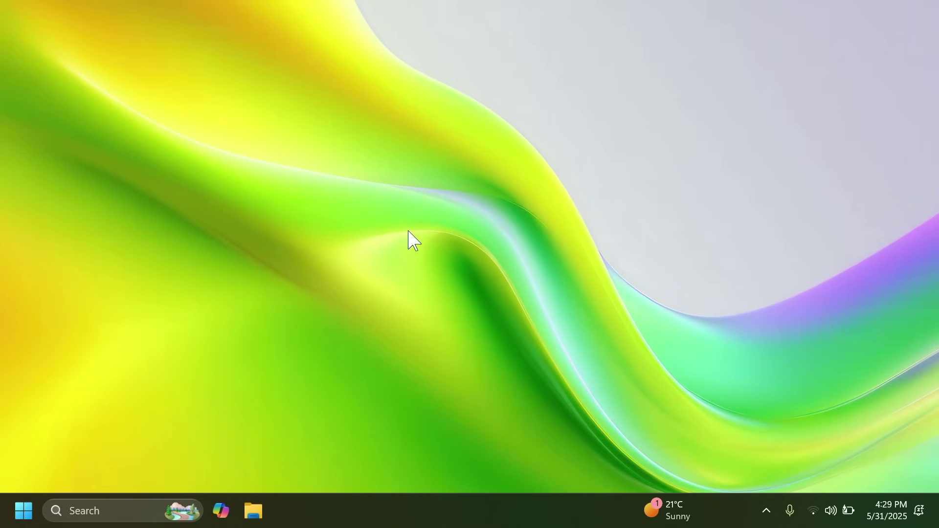
Step: Run Command Prompt as administrator and change directory to C:\hidden features
key(super)
text(cmd)
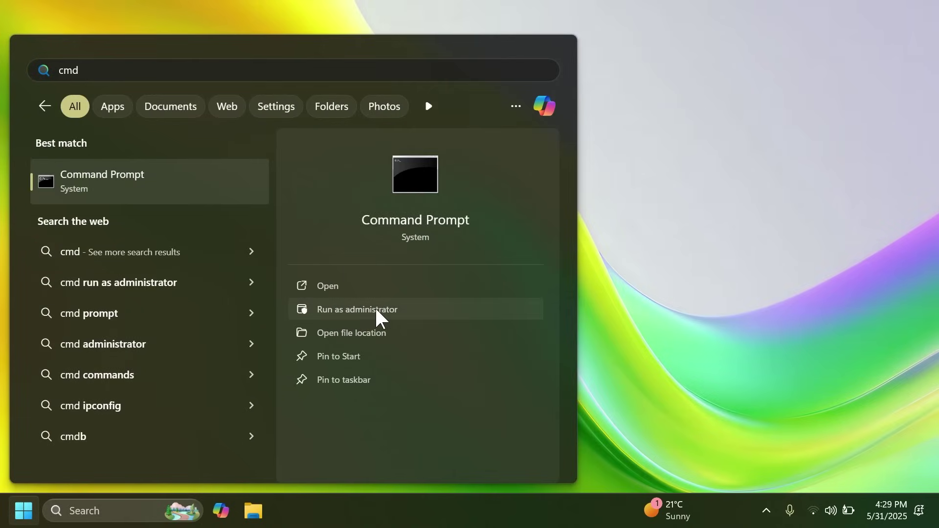
click(431, 310)
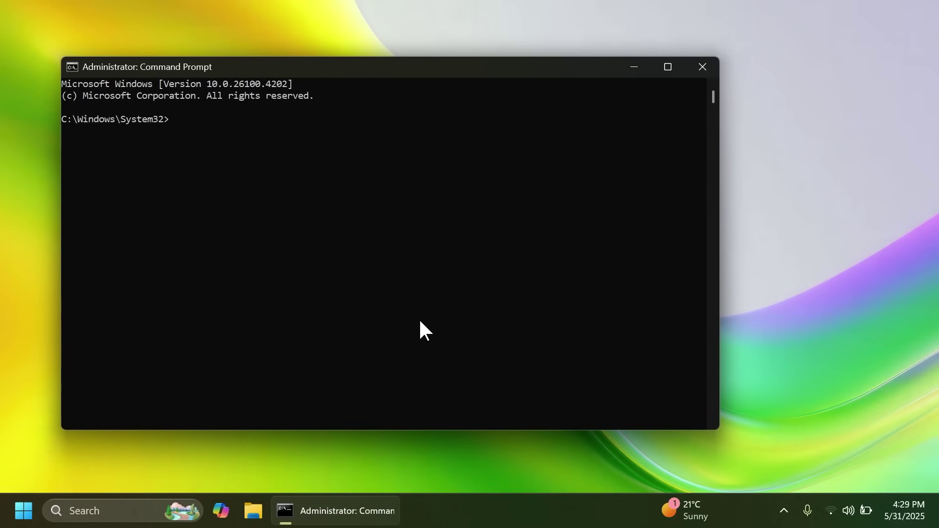
text(cd C:\hidden features)
key(Return)
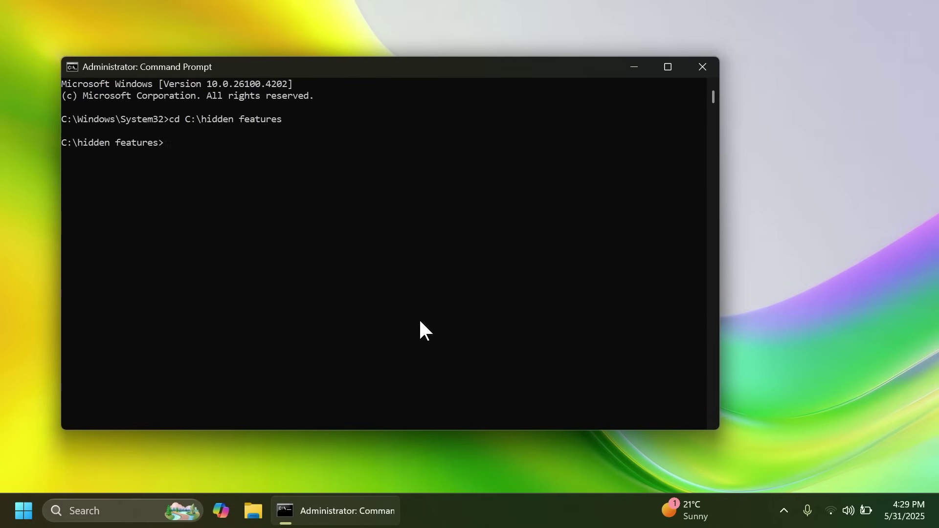
Step: Open Notepad with the list of ViVeTool feature IDs
key(super)
text(notepad)
key(Return)
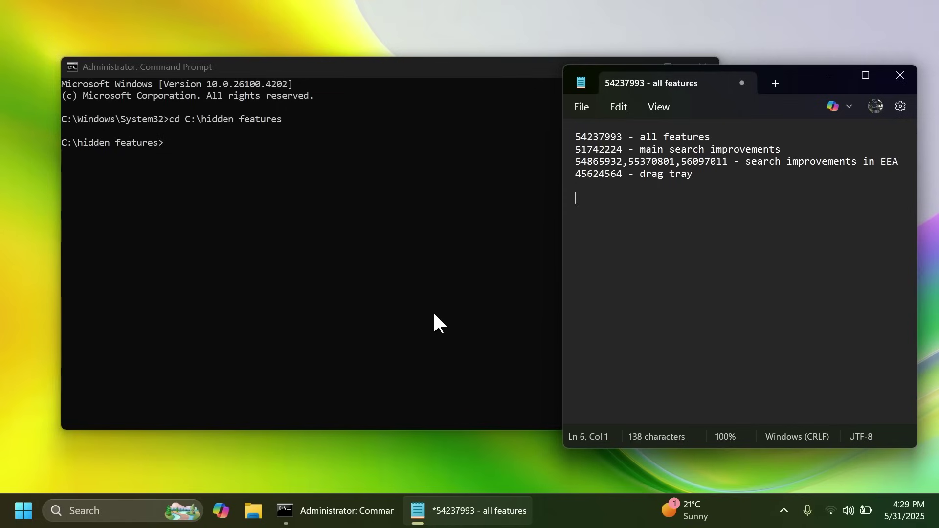
Step: Select and copy ID 54237993 from Notepad's first line, then return to Command Prompt
double_click(601, 133)
key(ctrl+c)
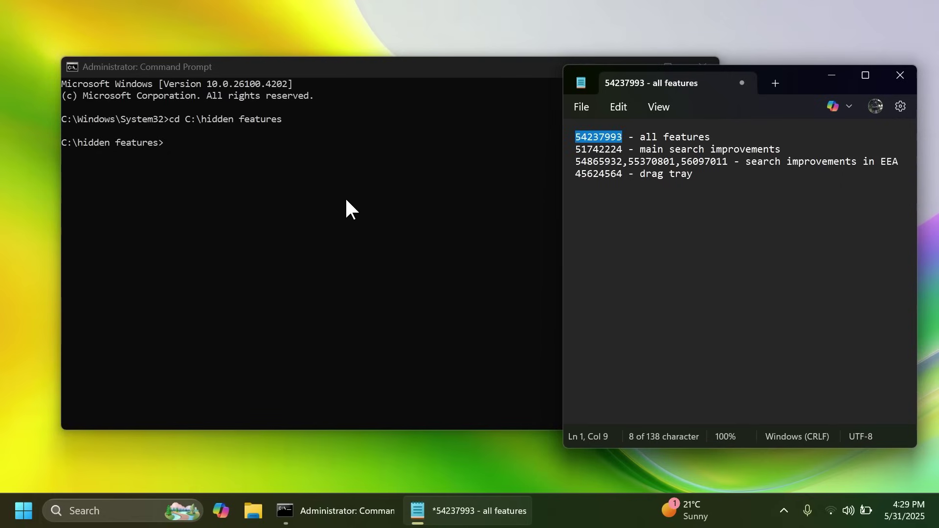
click(301, 187)
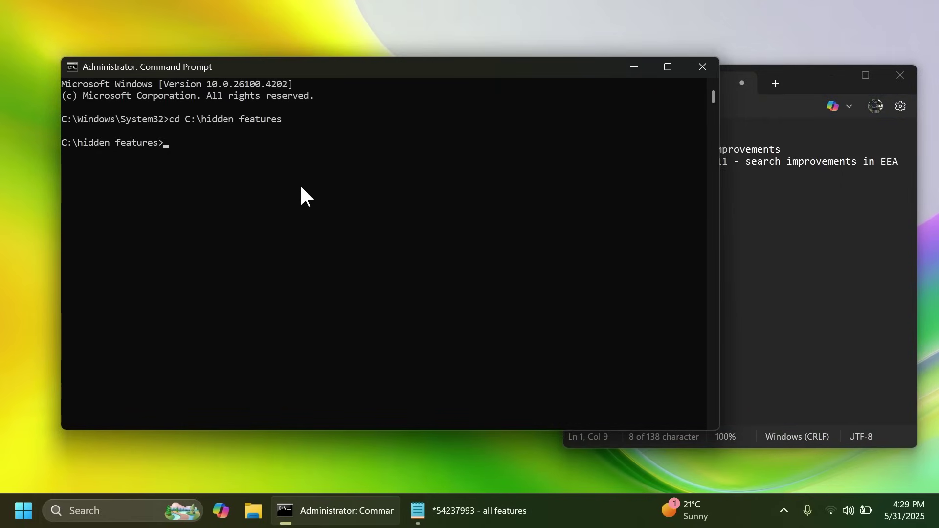
Step: Enable feature 54237993 with vivetool /enable /id:54237993
text(vivetool /enable /id:)
key(ctrl+v)
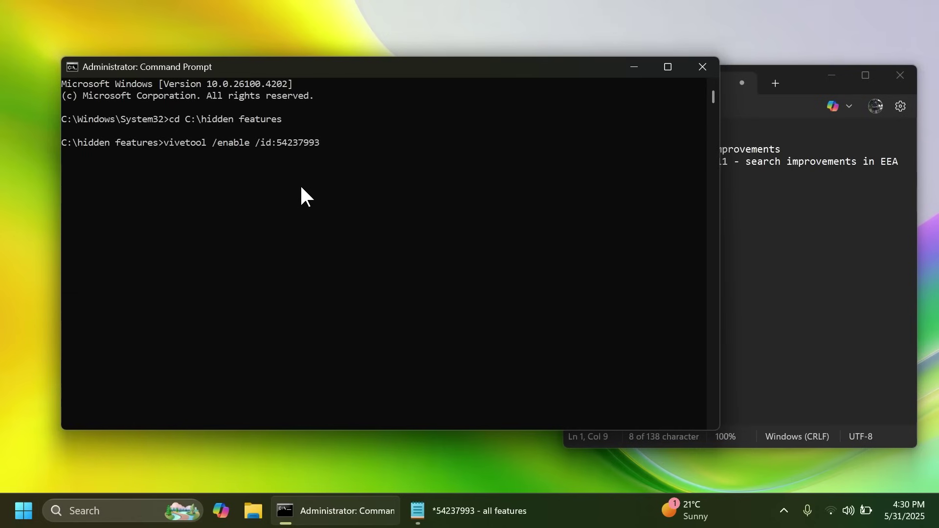
key(Return)
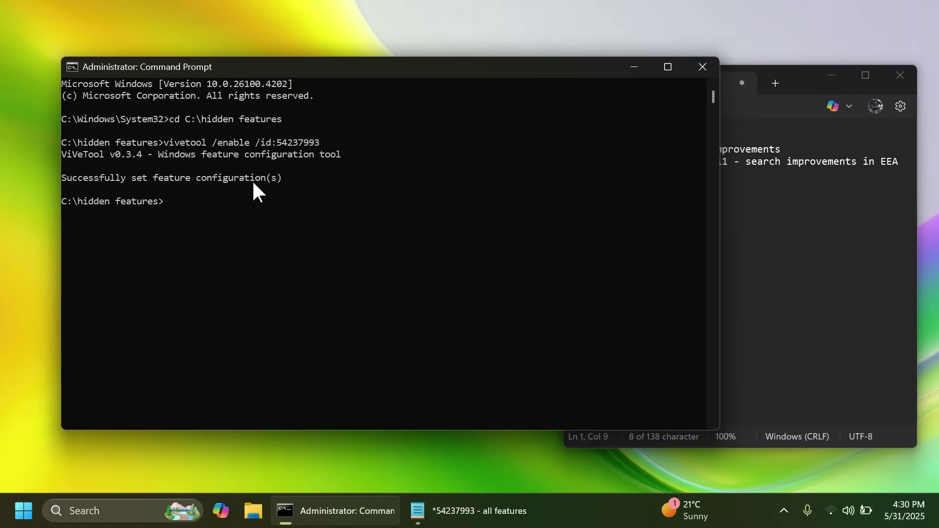
mouse_move(73, 178)
mouse_down()
mouse_move(302, 172)
mouse_move(81, 180)
mouse_up()
click(295, 178)
Step: Copy ID 51742224 from Notepad and enable it with vivetool
click(805, 271)
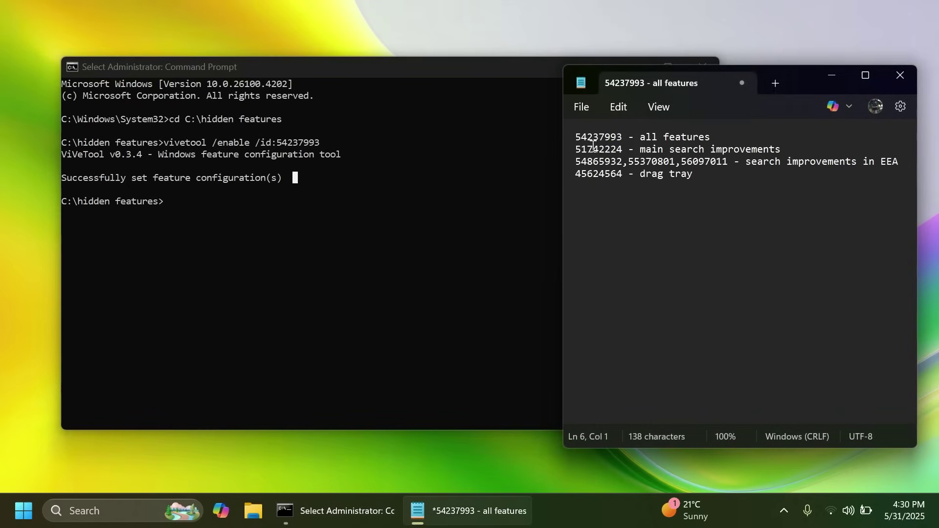
double_click(592, 147)
click(310, 270)
key(Escape)
key(Up)
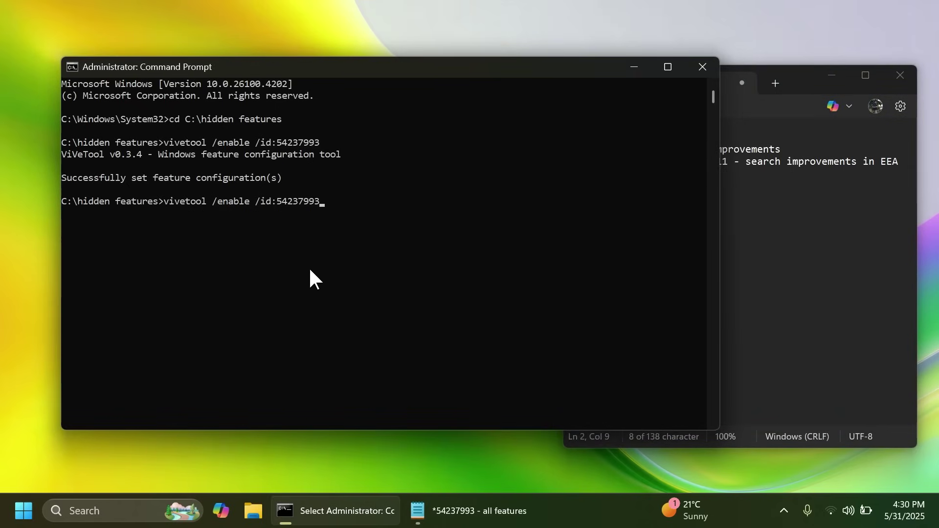
key(BackSpace)
key(BackSpace)
key(BackSpace)
key(BackSpace)
key(BackSpace)
key(BackSpace)
key(BackSpace)
key(BackSpace)
text(51742224)
key(Return)
Step: Enable the three IDs 54865932, 55370801 and 56097011 in one vivetool command
click(719, 202)
drag(728, 162, 575, 161)
click(343, 348)
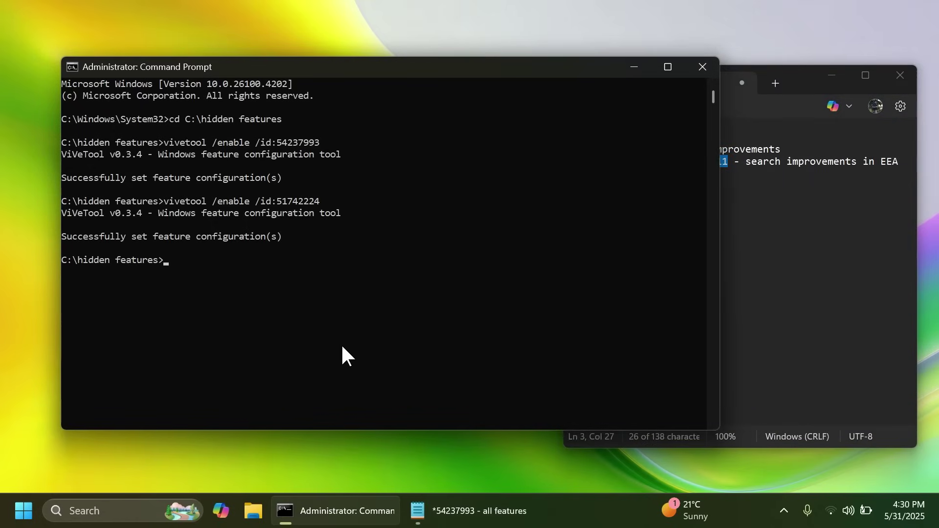
key(Up)
key(BackSpace)
key(BackSpace)
key(BackSpace)
key(BackSpace)
key(BackSpace)
key(BackSpace)
key(BackSpace)
key(BackSpace)
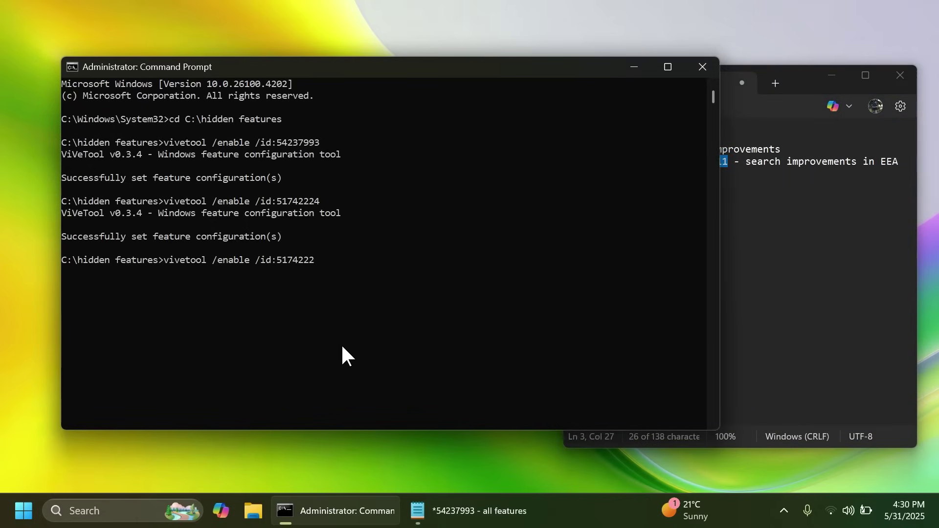
text(54865932,55370801,56097011)
key(Return)
Step: Edit the recalled command to enable feature 45624564
key(Up)
key(BackSpace)
key(BackSpace)
key(BackSpace)
key(BackSpace)
key(BackSpace)
key(BackSpace)
key(BackSpace)
key(BackSpace)
key(BackSpace)
key(BackSpace)
key(BackSpace)
key(BackSpace)
key(BackSpace)
key(BackSpace)
key(BackSpace)
key(BackSpace)
key(BackSpace)
key(BackSpace)
key(BackSpace)
key(BackSpace)
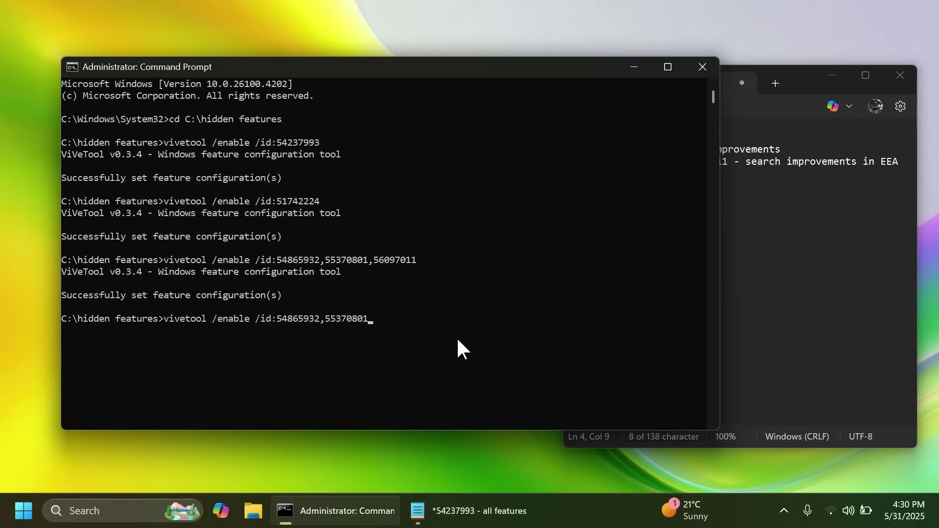
key(BackSpace)
text(45624564)
key(Return)
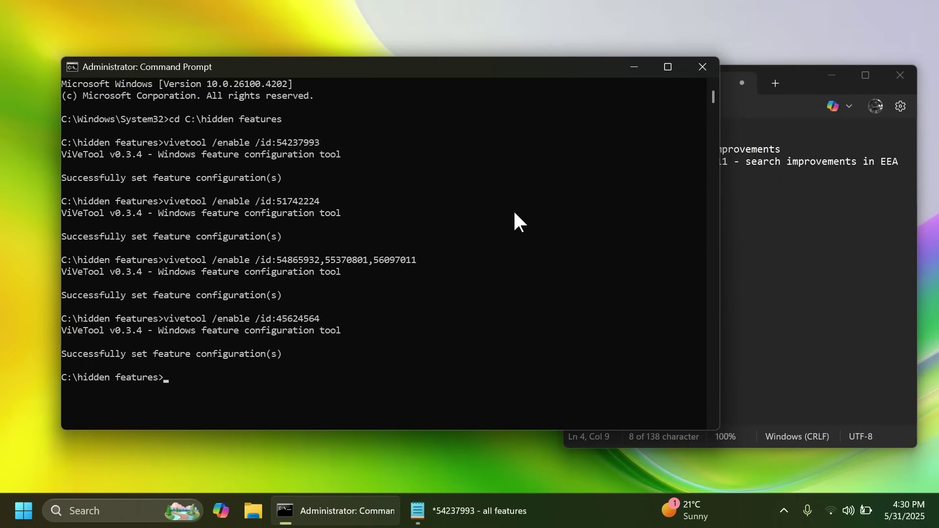
Step: Close Notepad and Command Prompt, then bring up the Start menu's power options
click(903, 75)
click(702, 67)
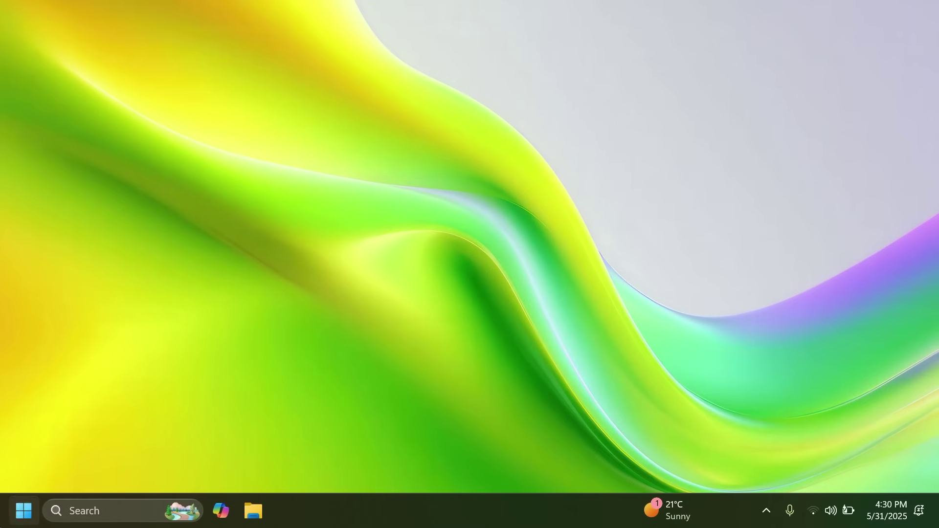
click(23, 512)
click(426, 460)
click(429, 437)
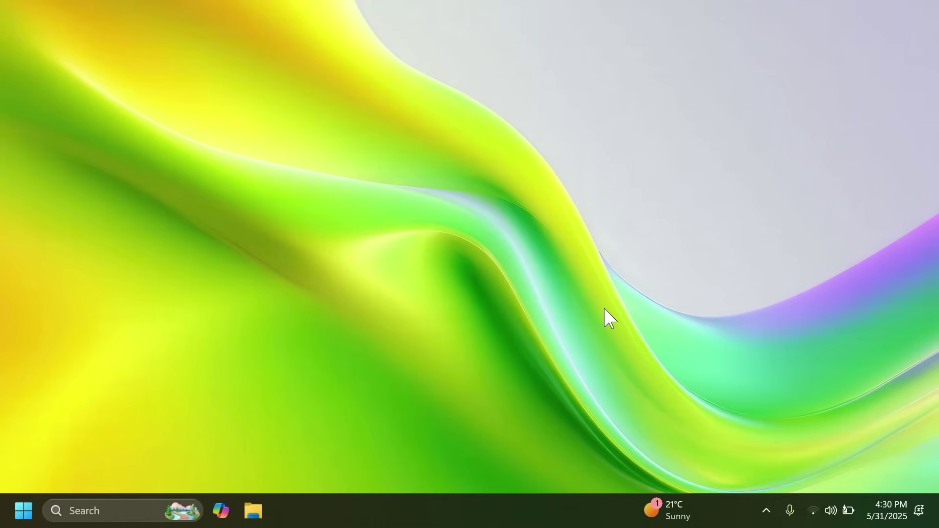
click(4, 522)
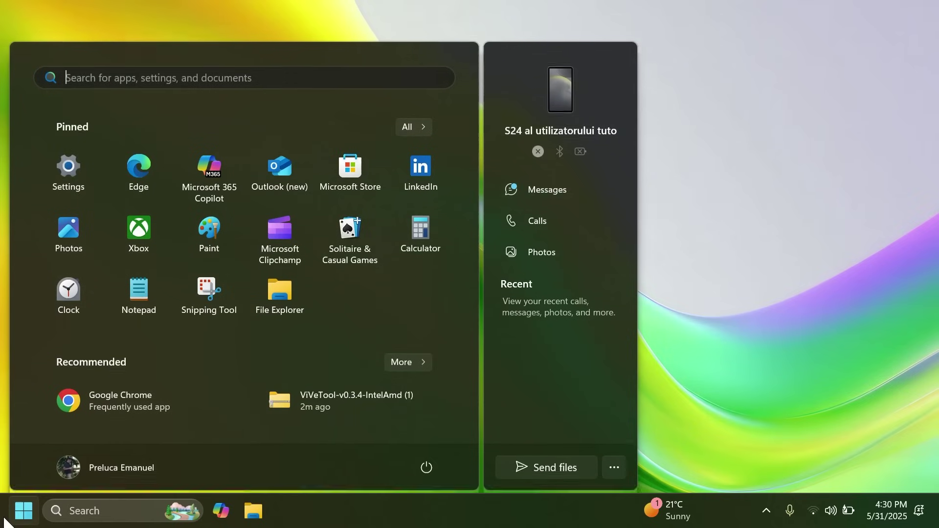
right_click(406, 212)
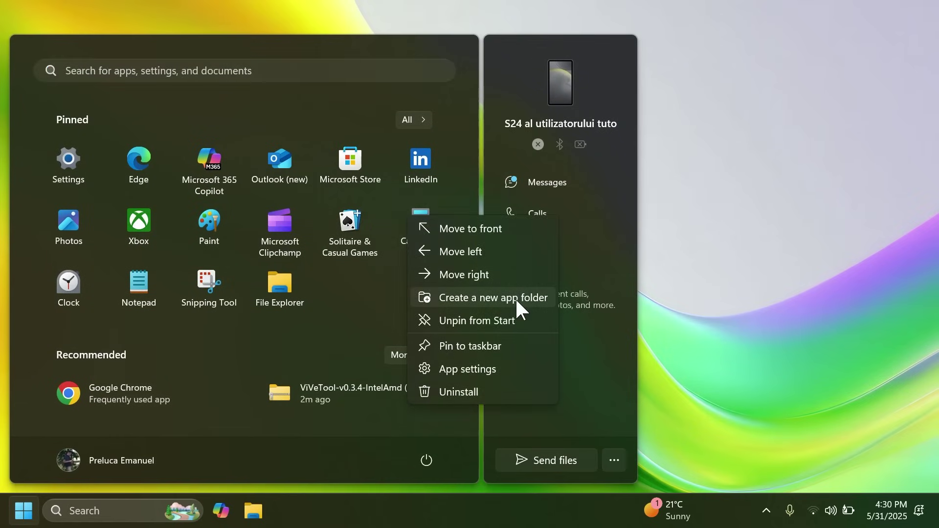
click(779, 257)
click(253, 511)
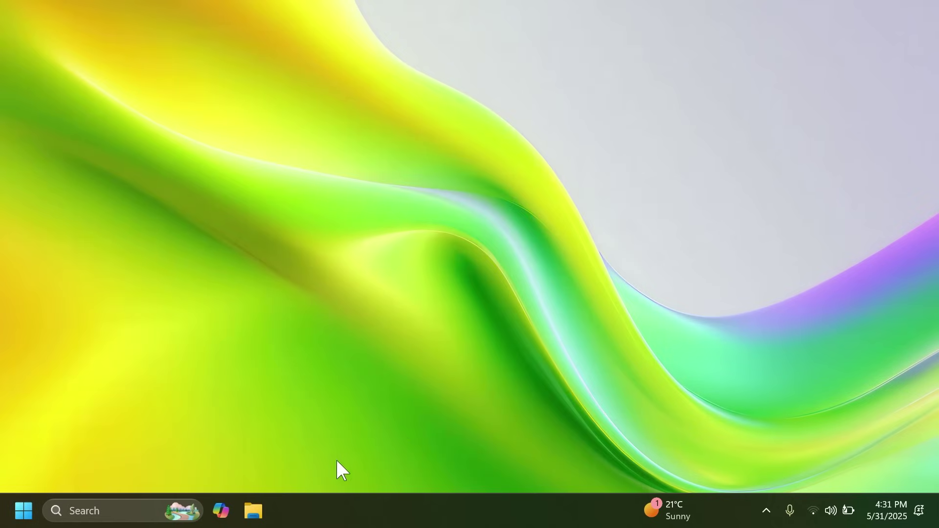
Step: Share the 2024-12-19 screenshot from Pictures > Screenshots via Edit, then close the edit view
click(161, 304)
right_click(262, 154)
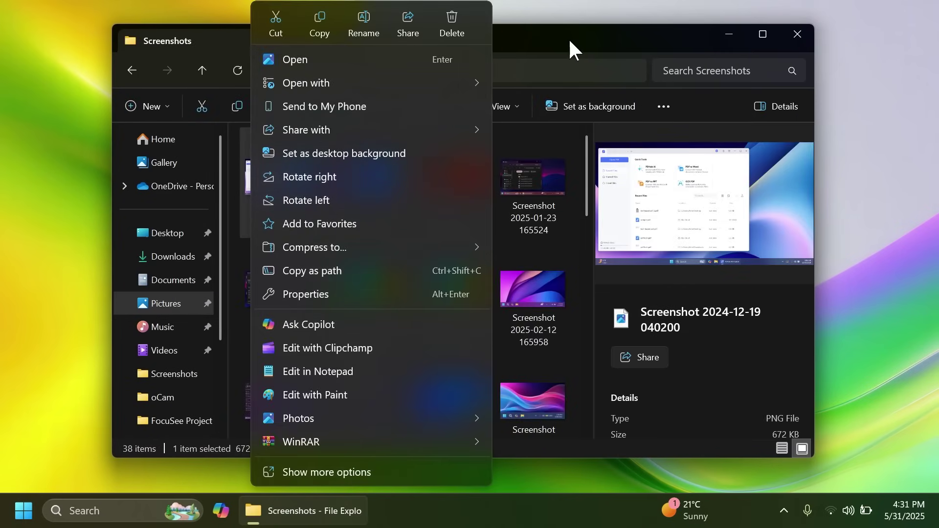
click(399, 28)
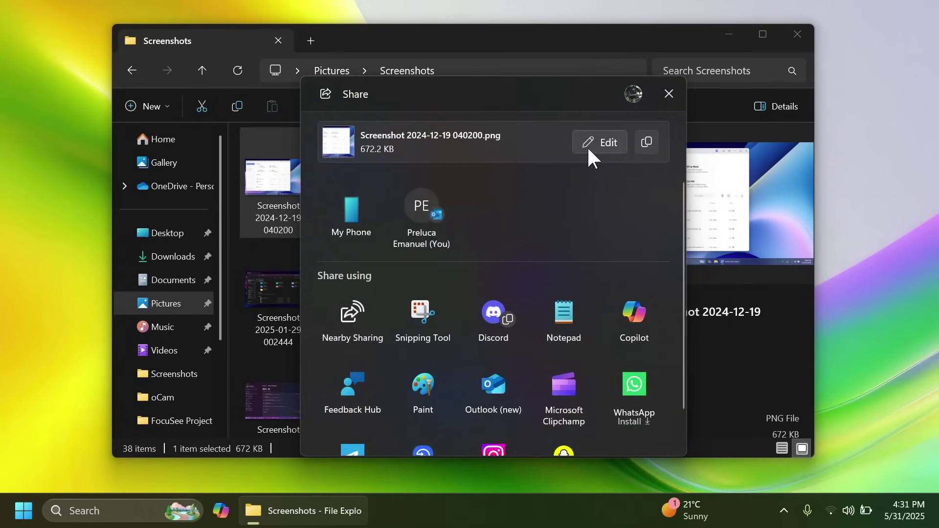
click(586, 146)
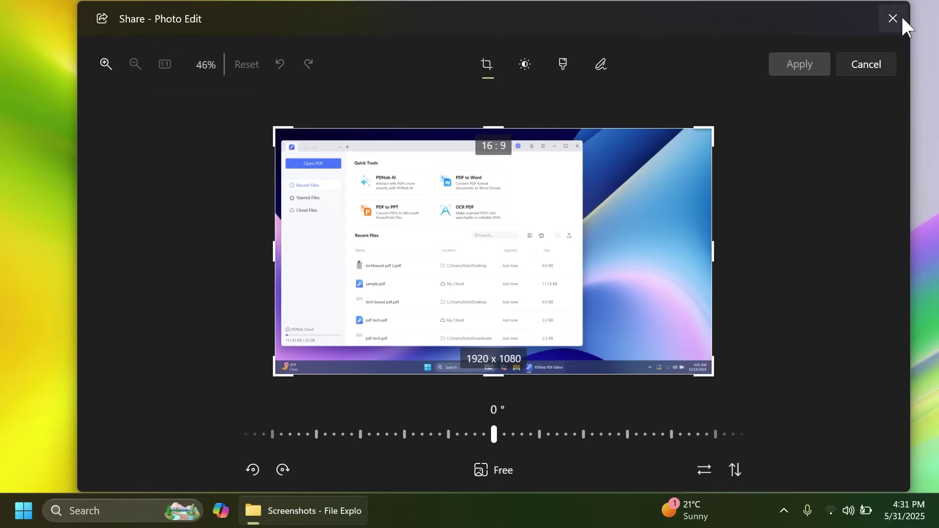
click(894, 18)
Step: Drag the screenshot up to the share tray, close it and File Explorer, and open Settings
drag(412, 49, 412, 268)
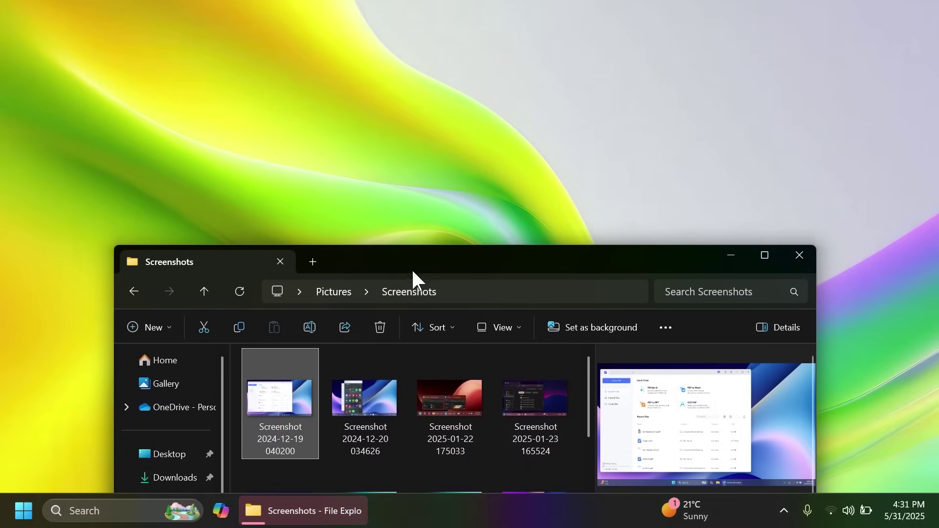
drag(293, 394, 655, 42)
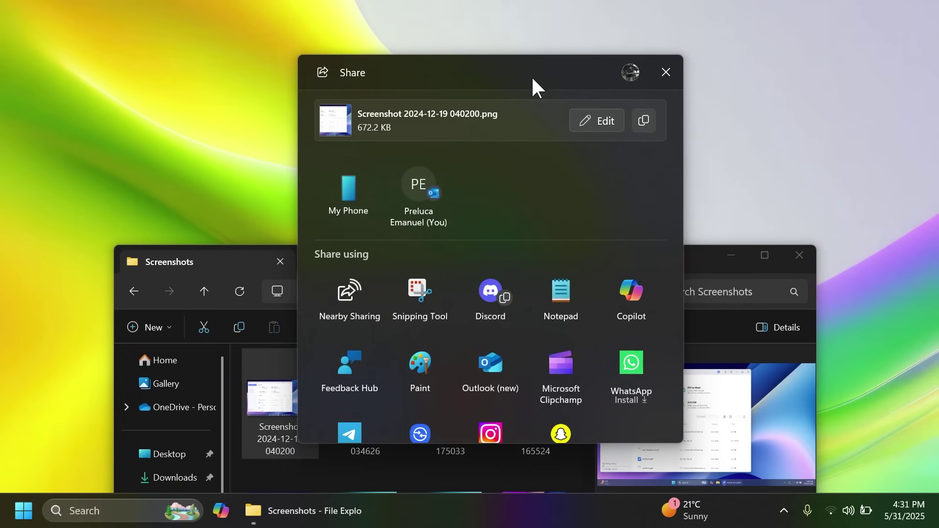
click(666, 73)
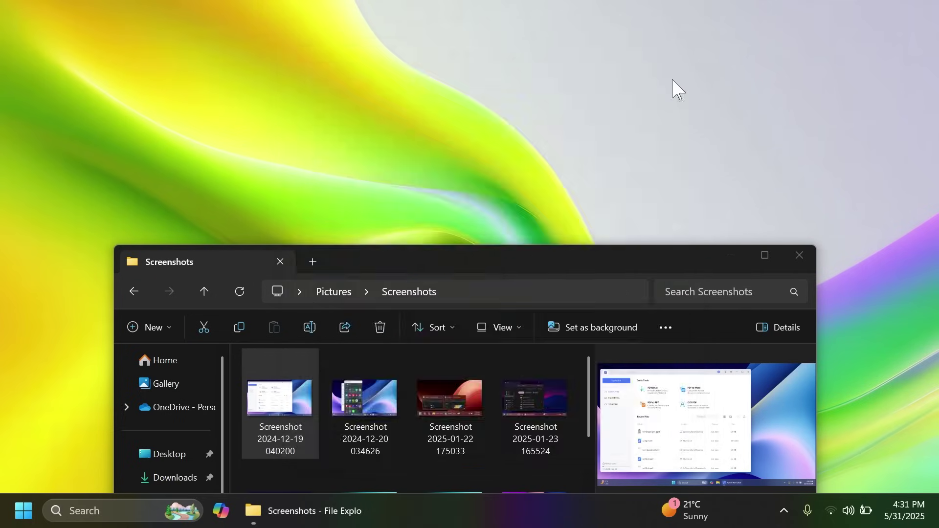
key(alt+F4)
key(super+i)
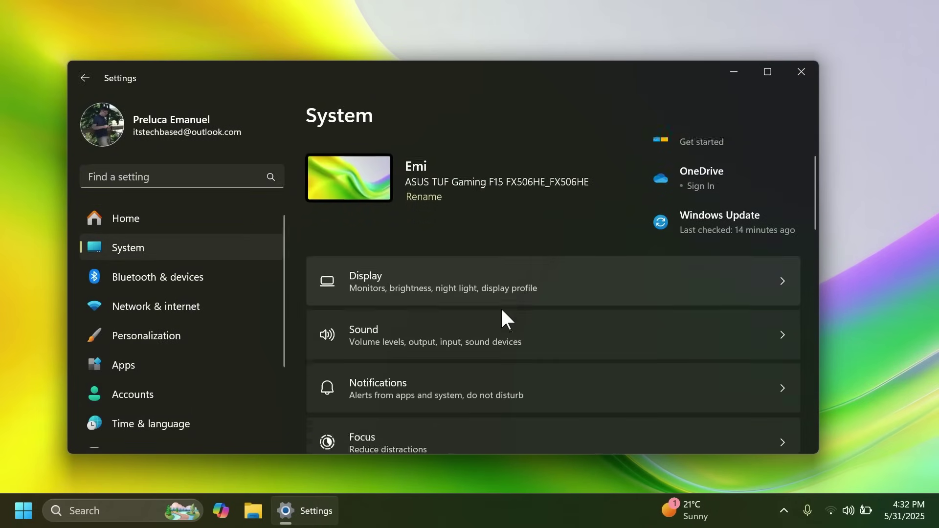
Step: Check System > About to confirm Windows 11 build 26100.4202
scroll(501, 317, down, 15)
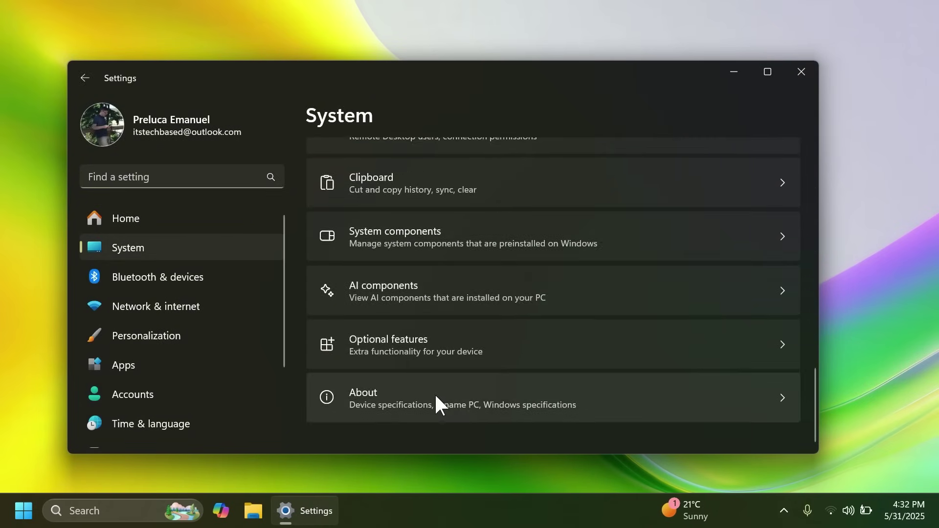
click(436, 397)
scroll(469, 279, down, 8)
Step: Search 'mouse', go to Mouse pointer and touch, and expand Customize pointer image
click(181, 175)
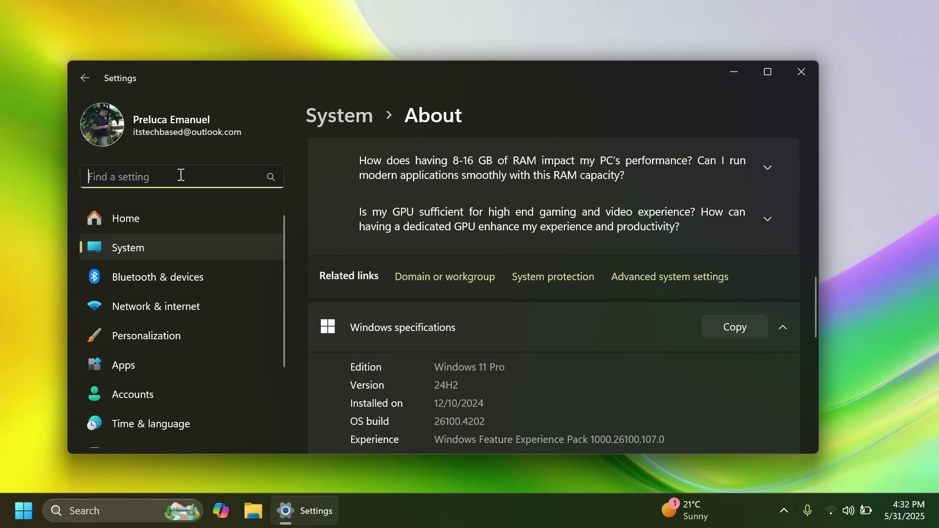
text(mouse)
click(163, 204)
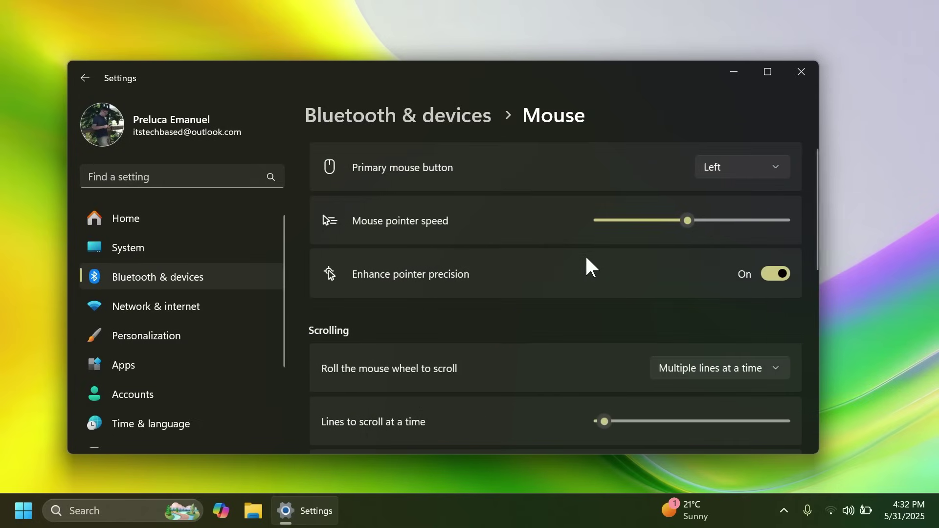
scroll(537, 272, down, 7)
click(489, 289)
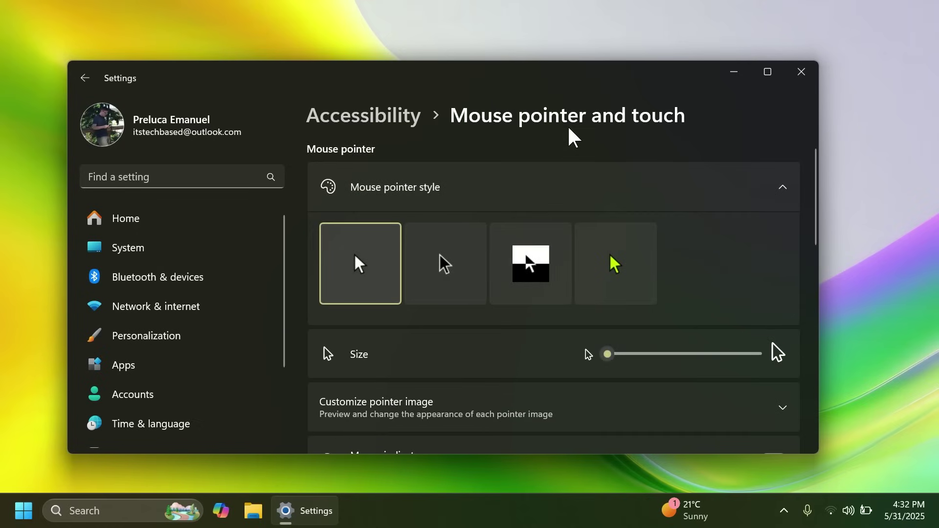
scroll(489, 186, down, 3)
click(528, 210)
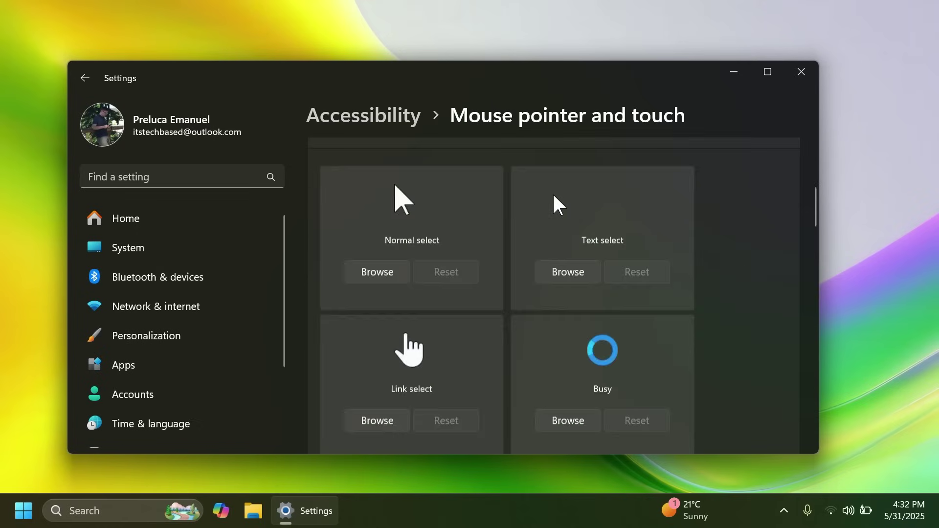
scroll(548, 225, down, 2)
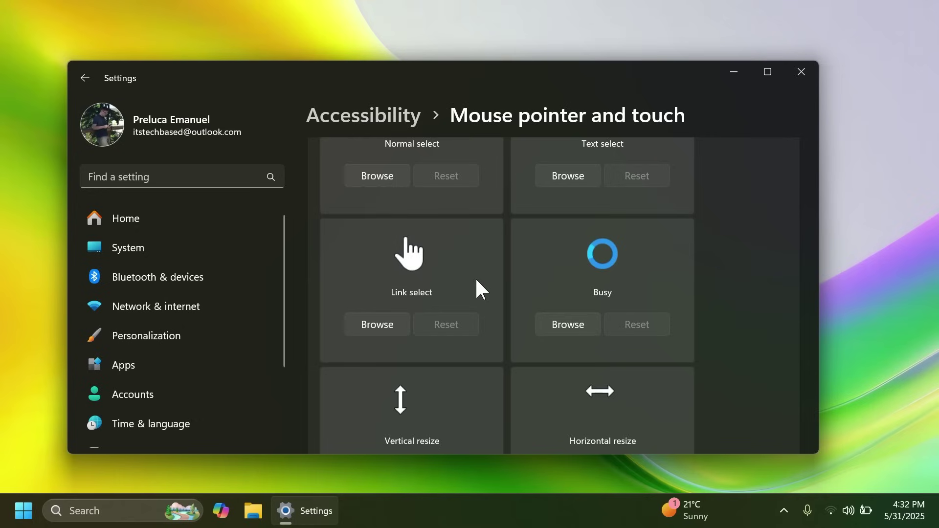
Step: Close Settings, open Microsoft Store, and check for app updates under Downloads
click(802, 82)
key(super)
text(store)
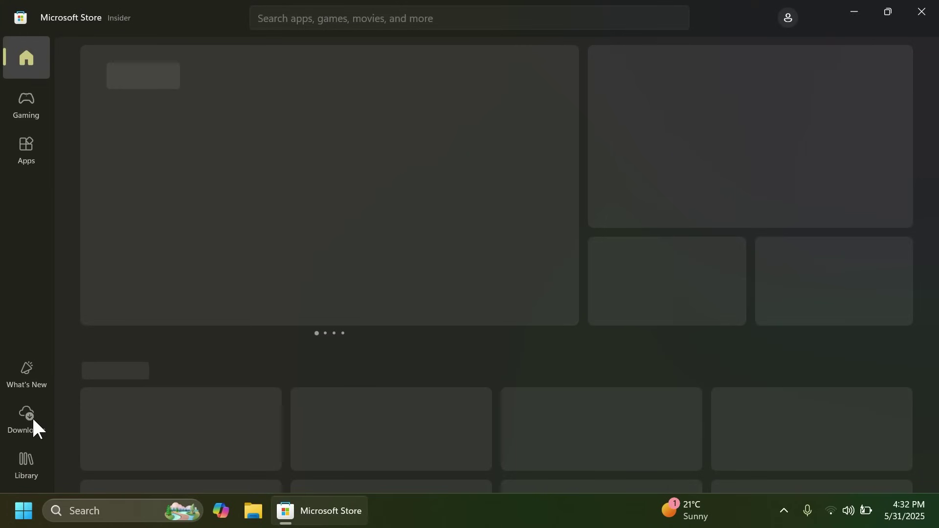
click(32, 416)
click(866, 75)
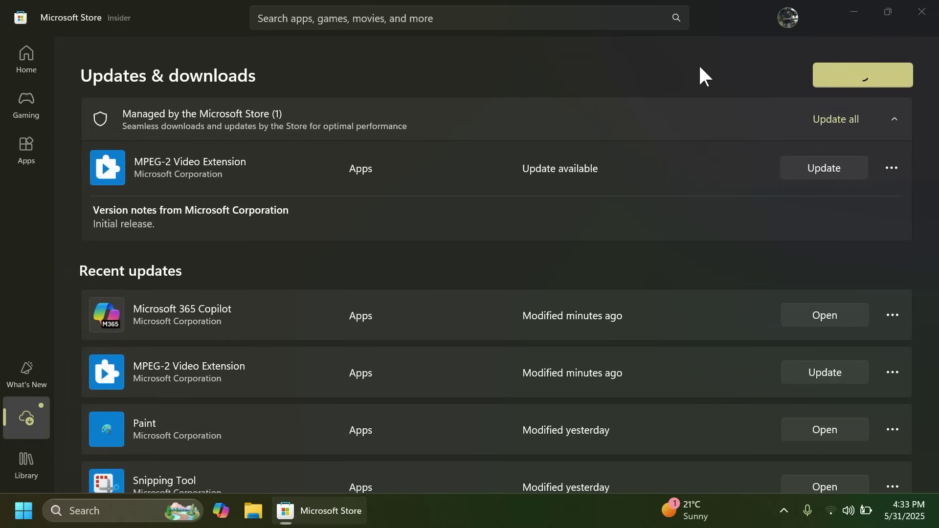
Step: Close the Store and use Snipping Tool's Text extractor on the bottom-right corner, copying all text
key(super)
text(copi)
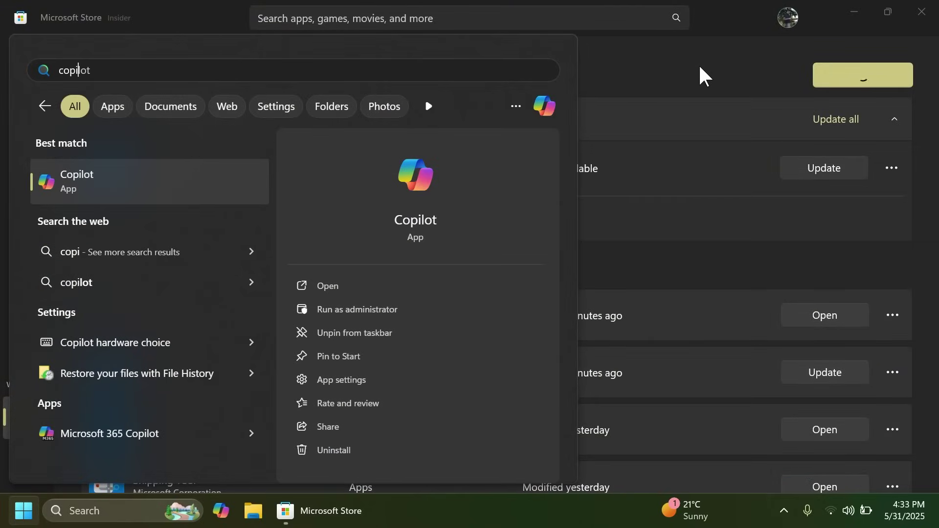
key(Escape)
click(922, 11)
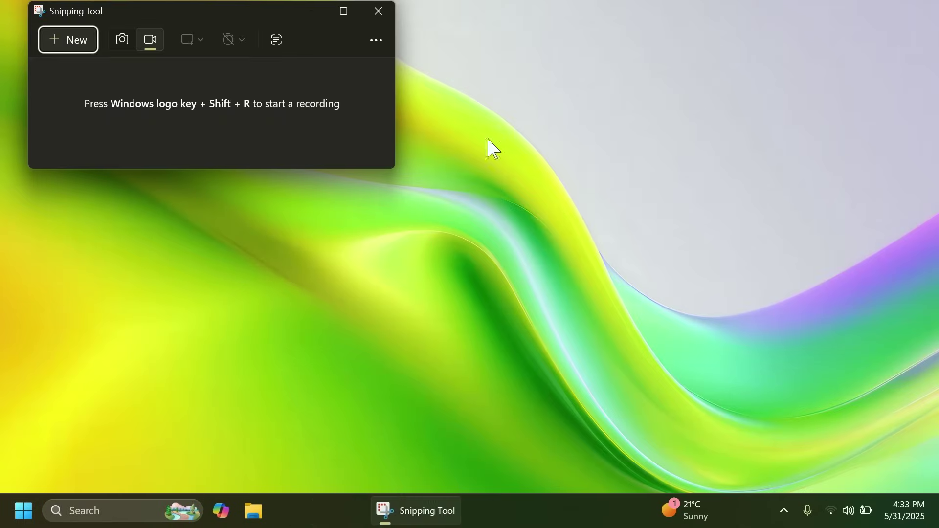
click(276, 40)
drag(569, 314, 938, 527)
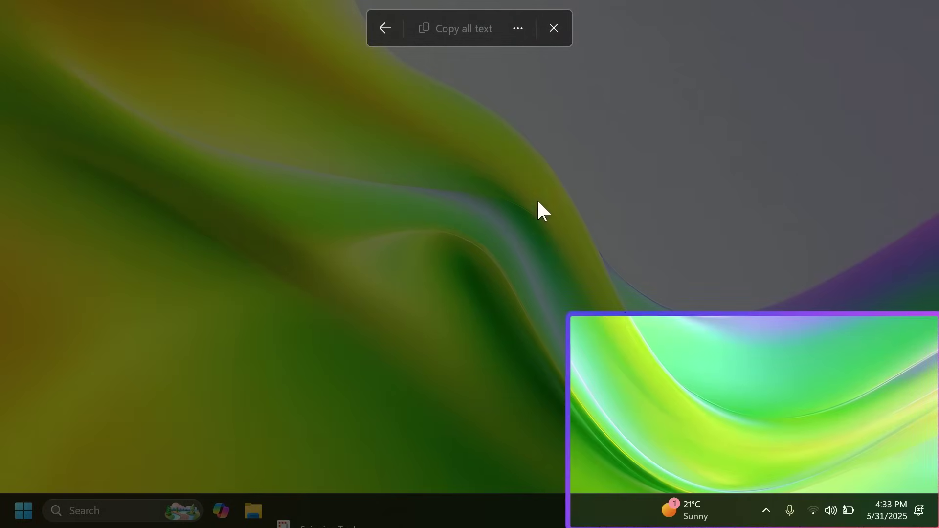
click(455, 39)
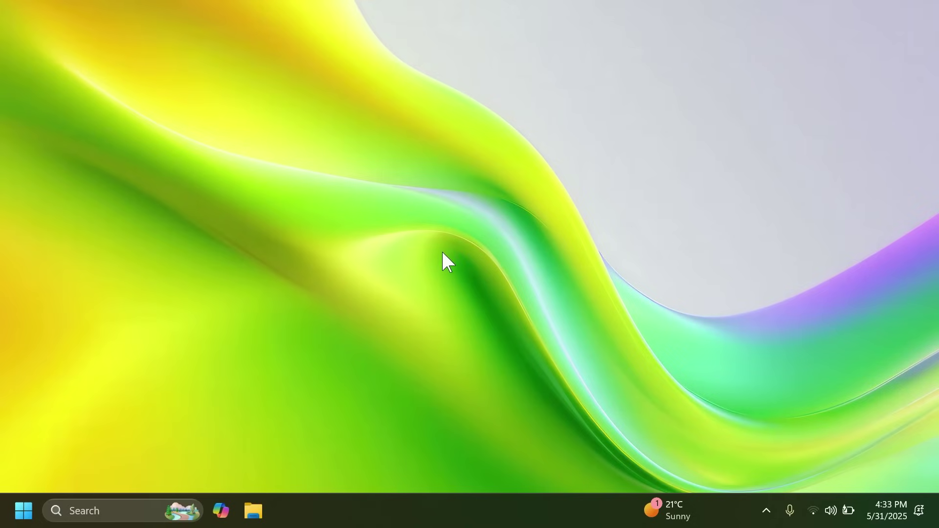